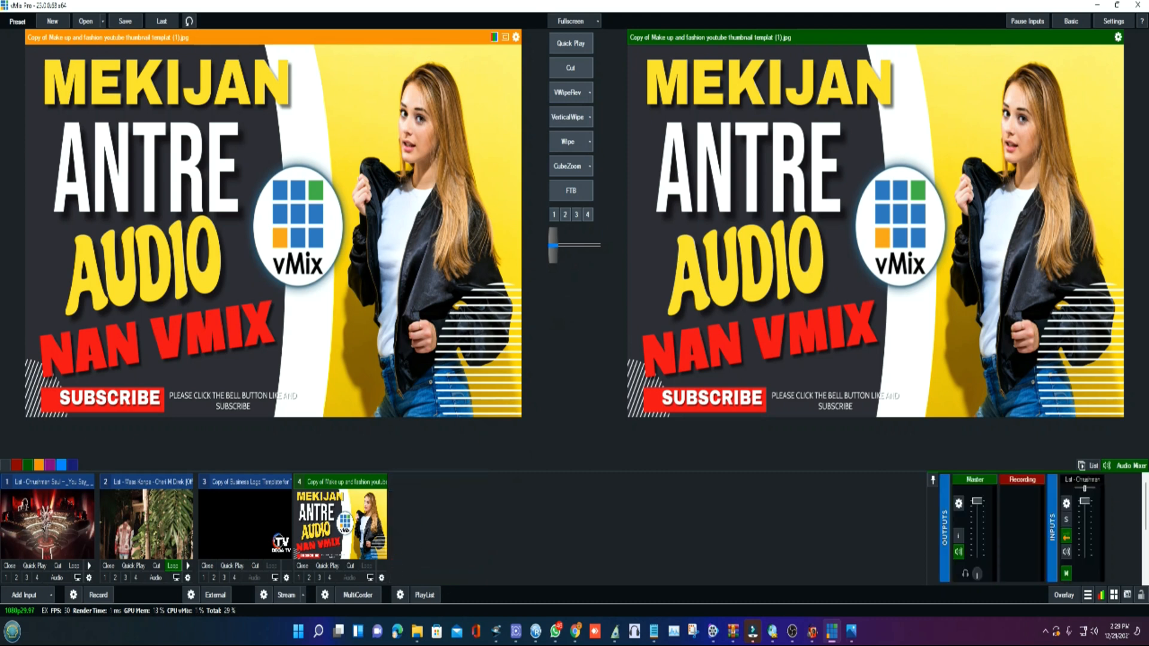
# - Check which audio devices are offered for a new Audio Input, and cancel without adding one
pyautogui.click(15, 600)
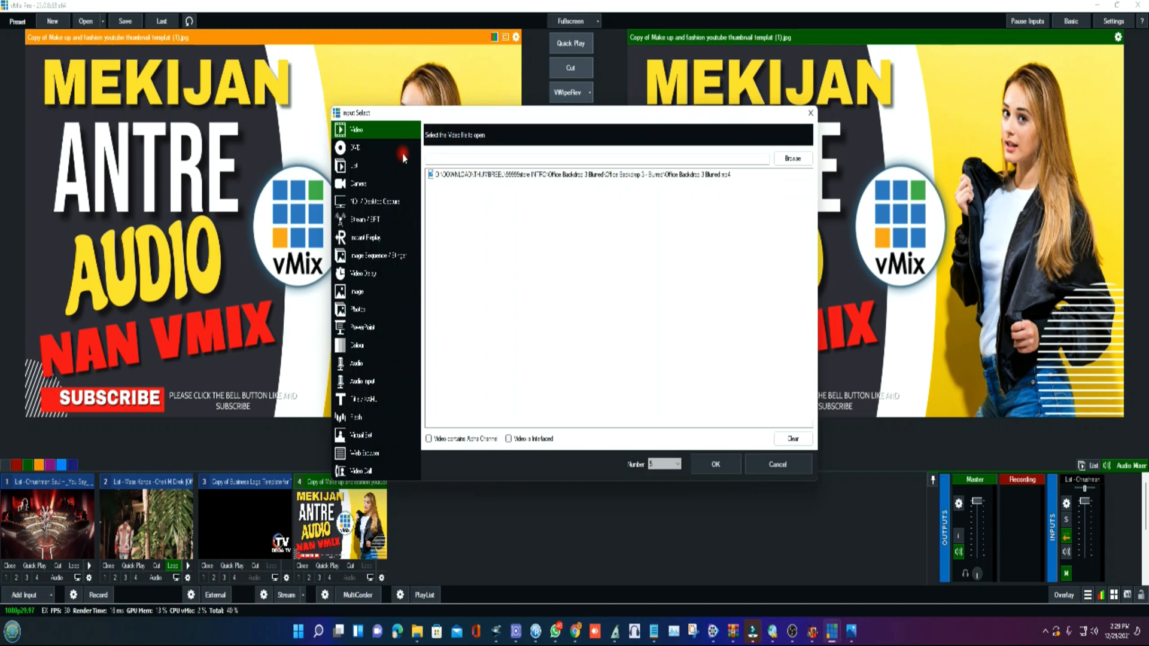
pyautogui.click(357, 366)
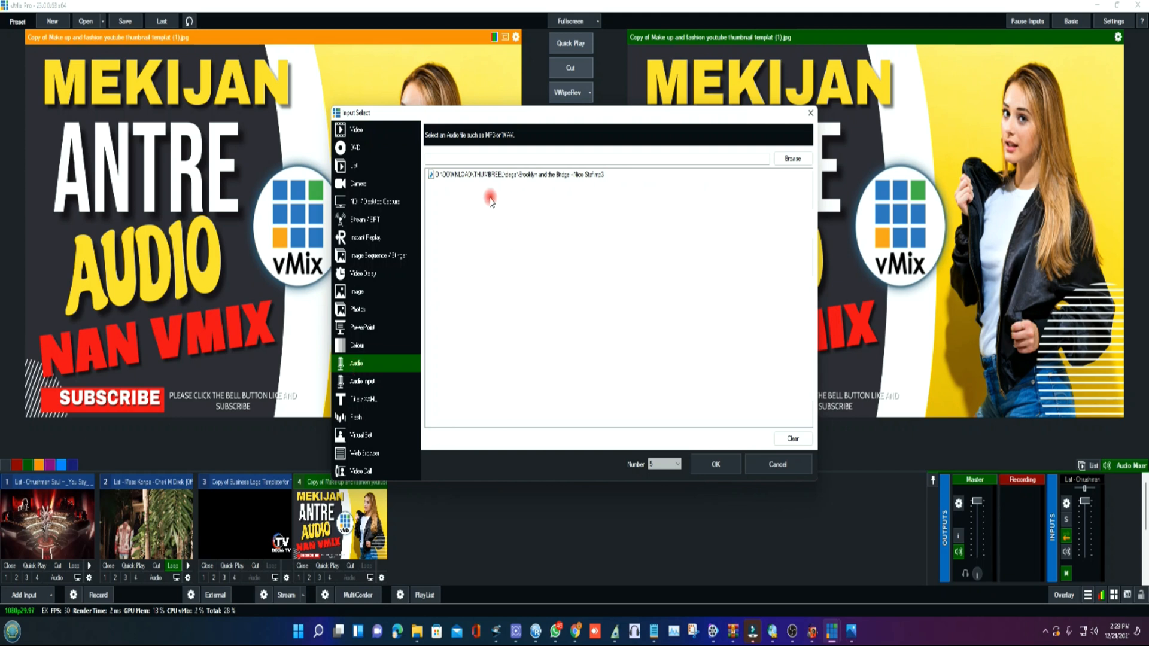
pyautogui.click(362, 386)
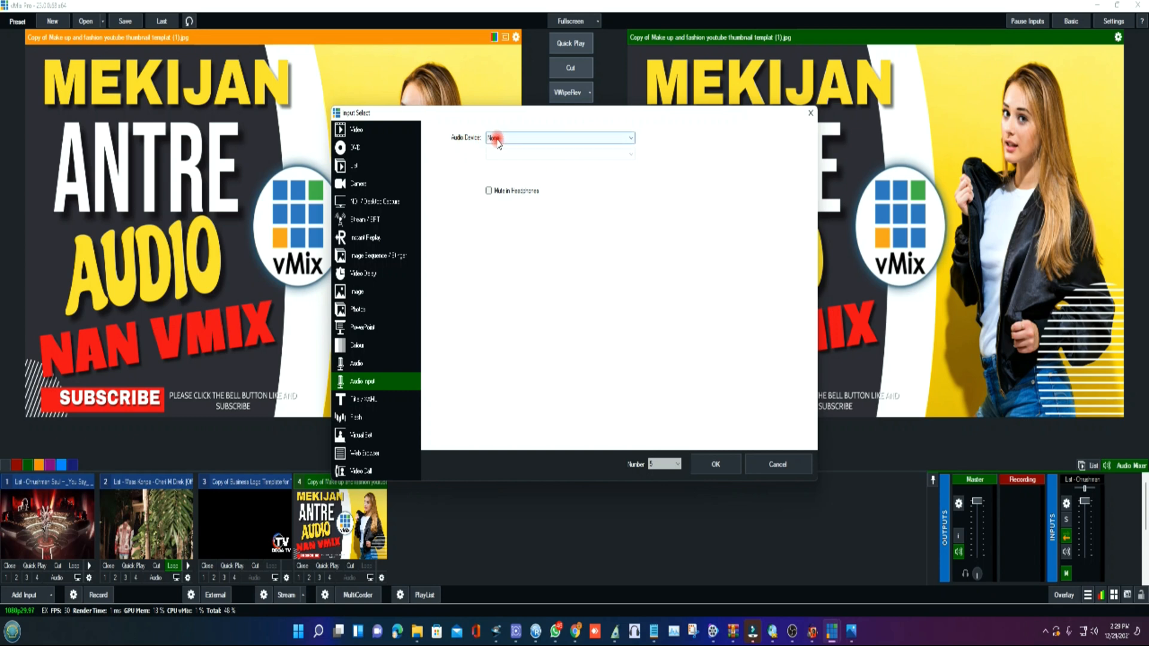
pyautogui.click(577, 140)
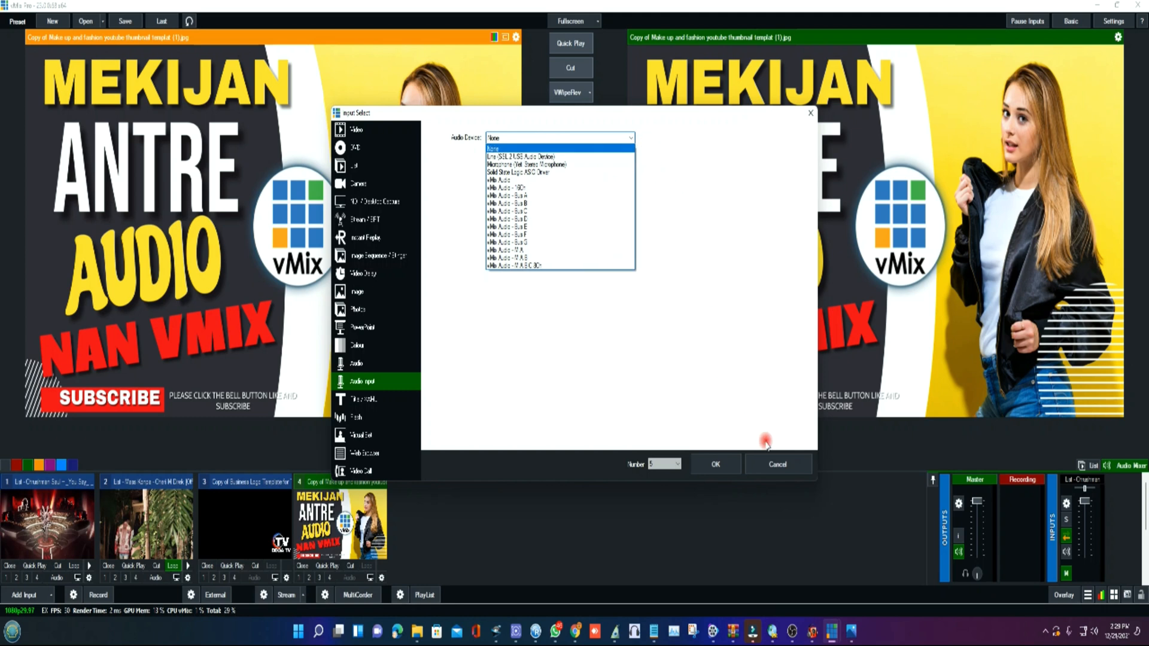
pyautogui.click(779, 467)
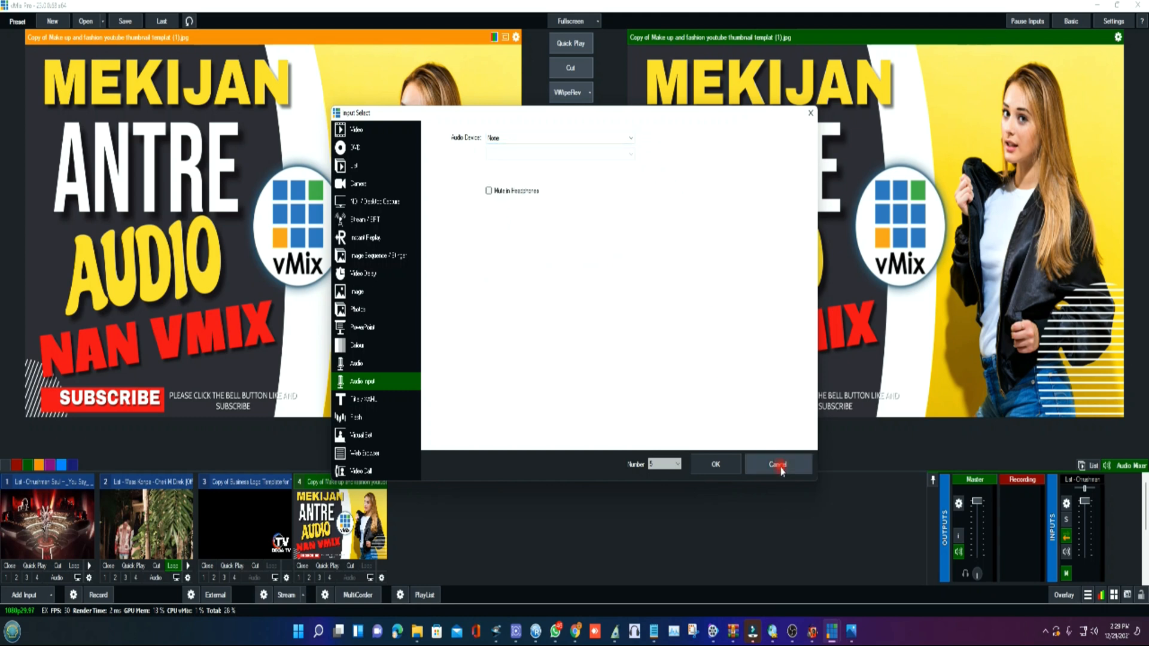
pyautogui.click(782, 468)
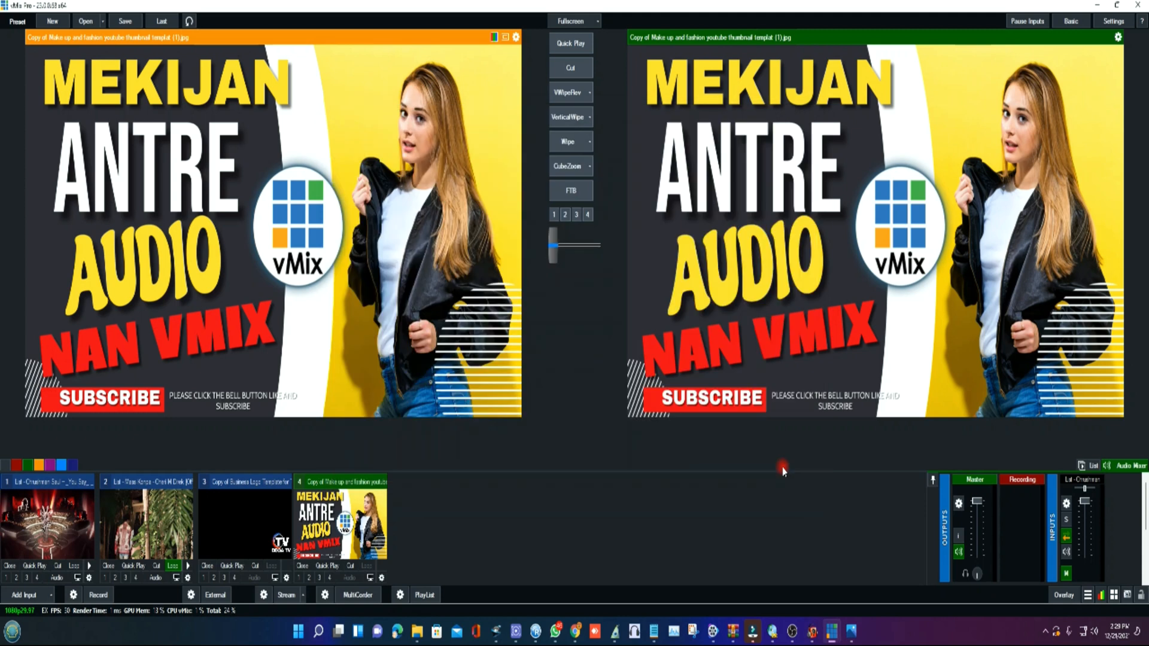
# - Review the output and input devices in the Windows Sound settings, including the Yeti Stereo Microphone's properties, and close the settings
pyautogui.rightClick(1095, 634)
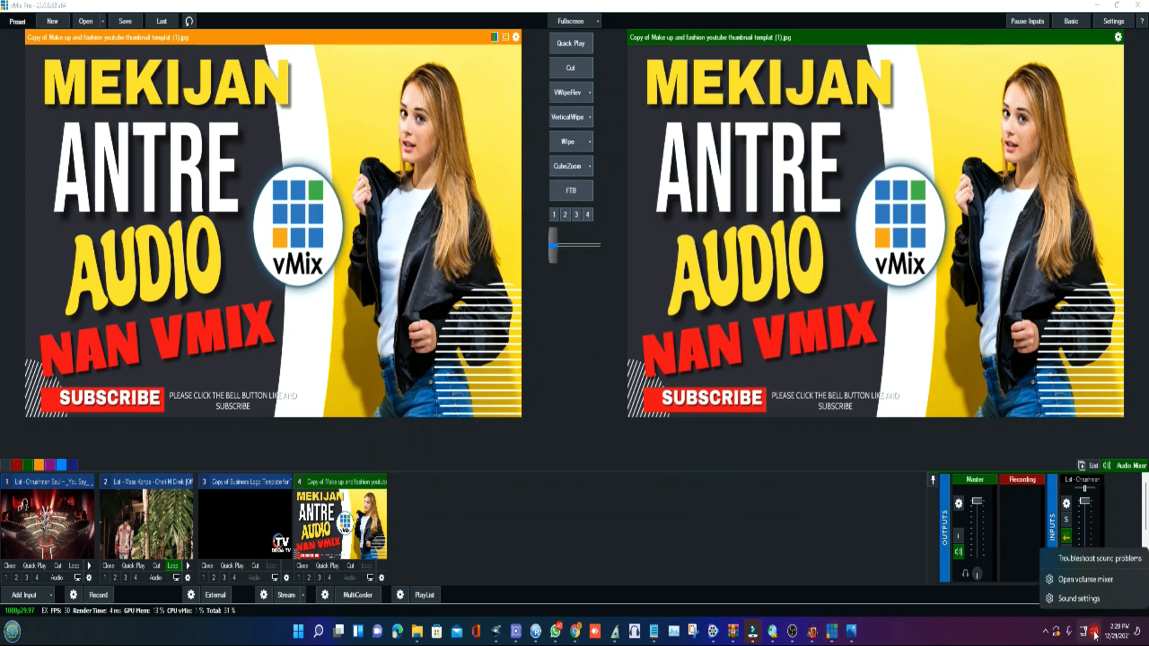
pyautogui.click(1084, 601)
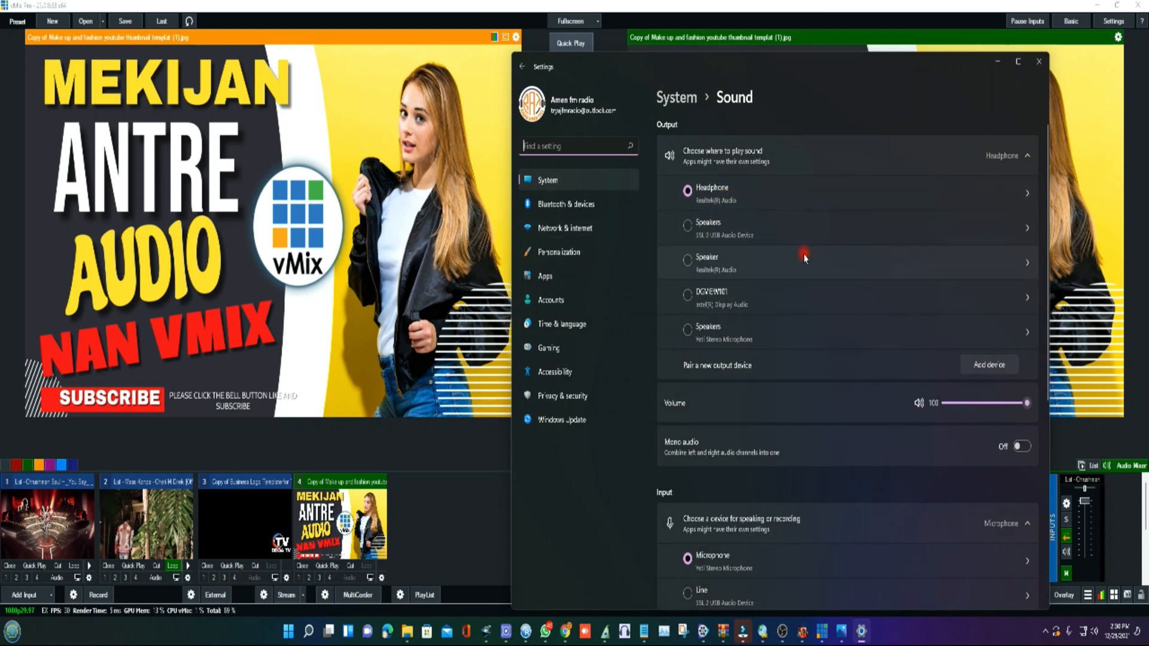
pyautogui.scroll(-3, 805, 257)
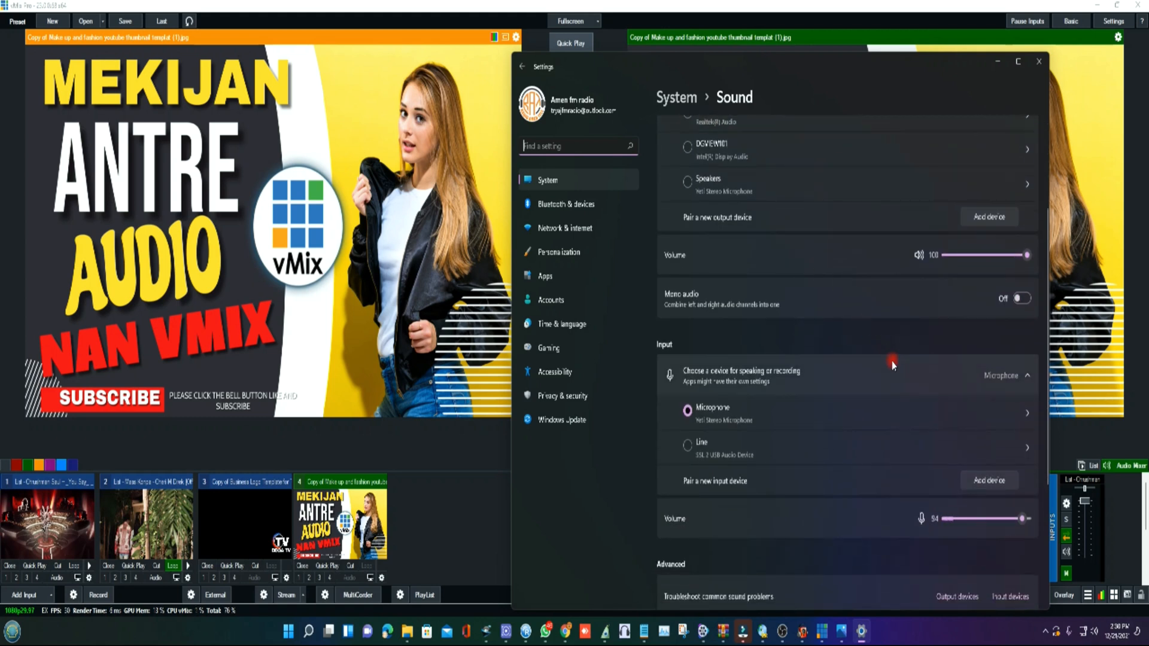
pyautogui.scroll(3, 733, 273)
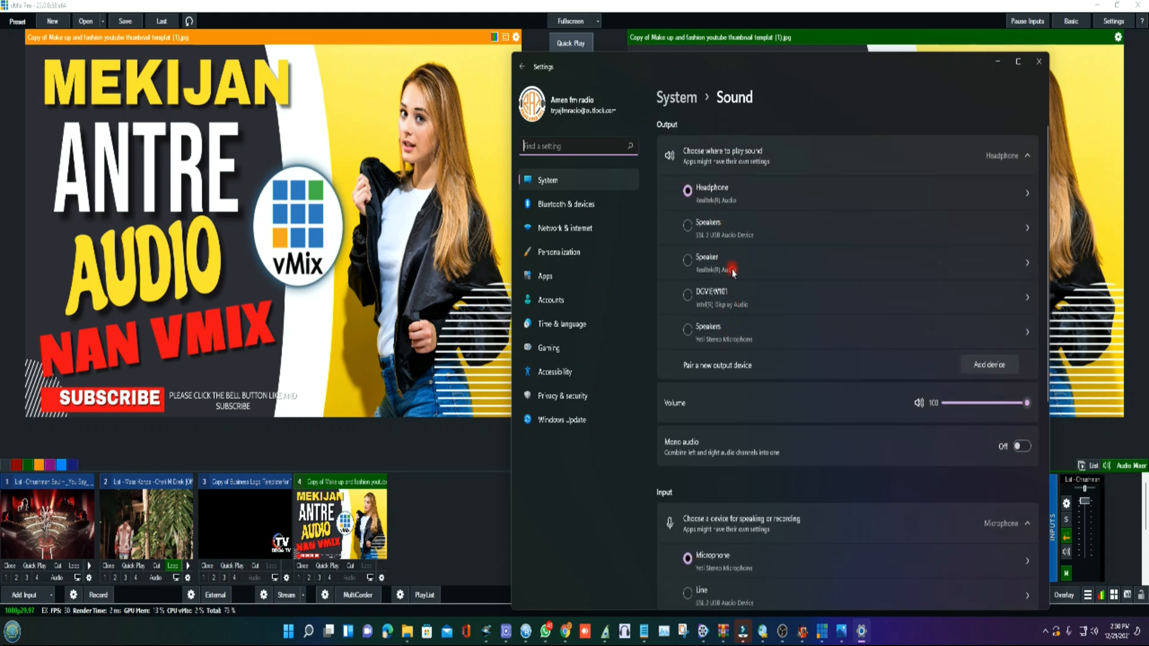
pyautogui.scroll(-6, 733, 272)
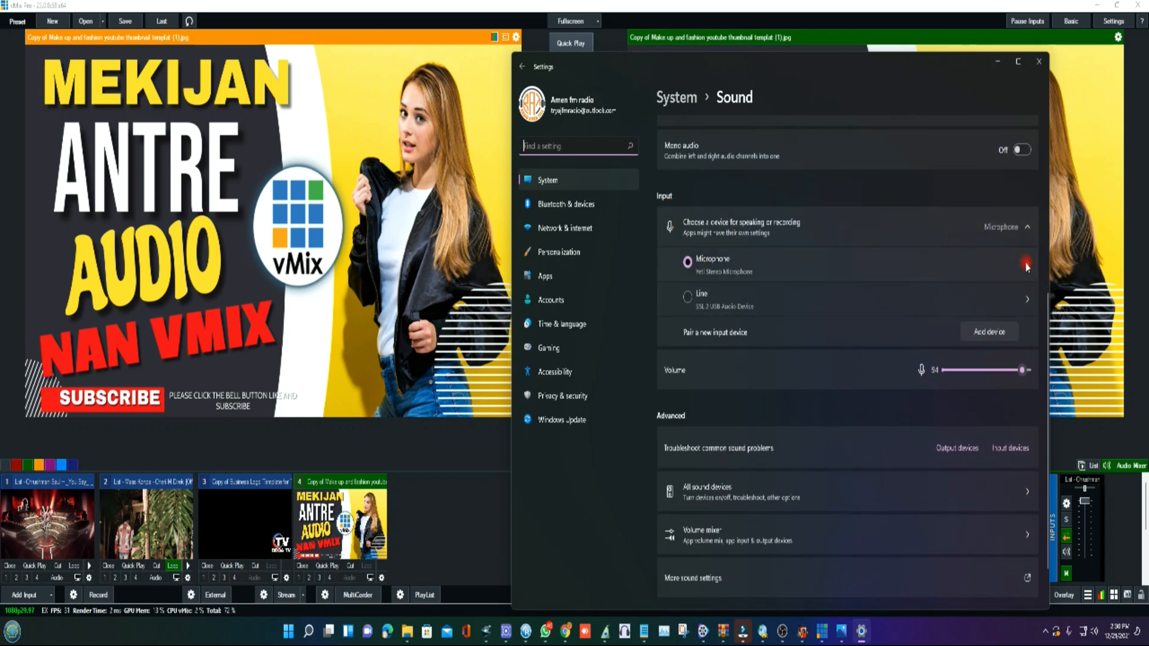
pyautogui.click(1027, 227)
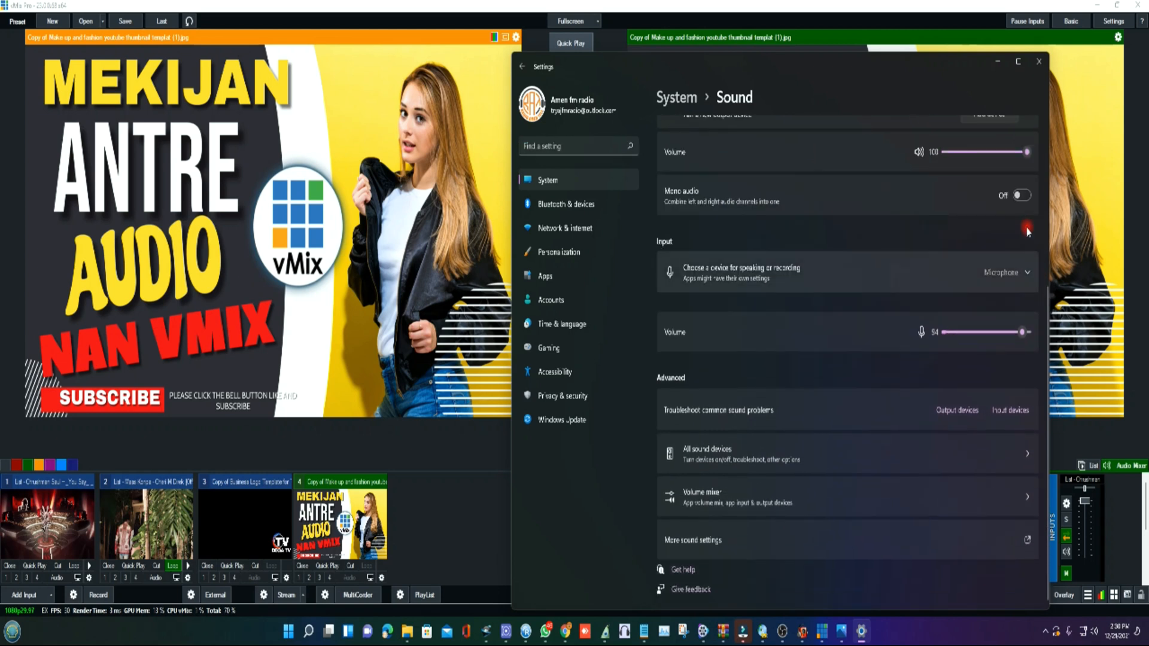
pyautogui.click(1026, 273)
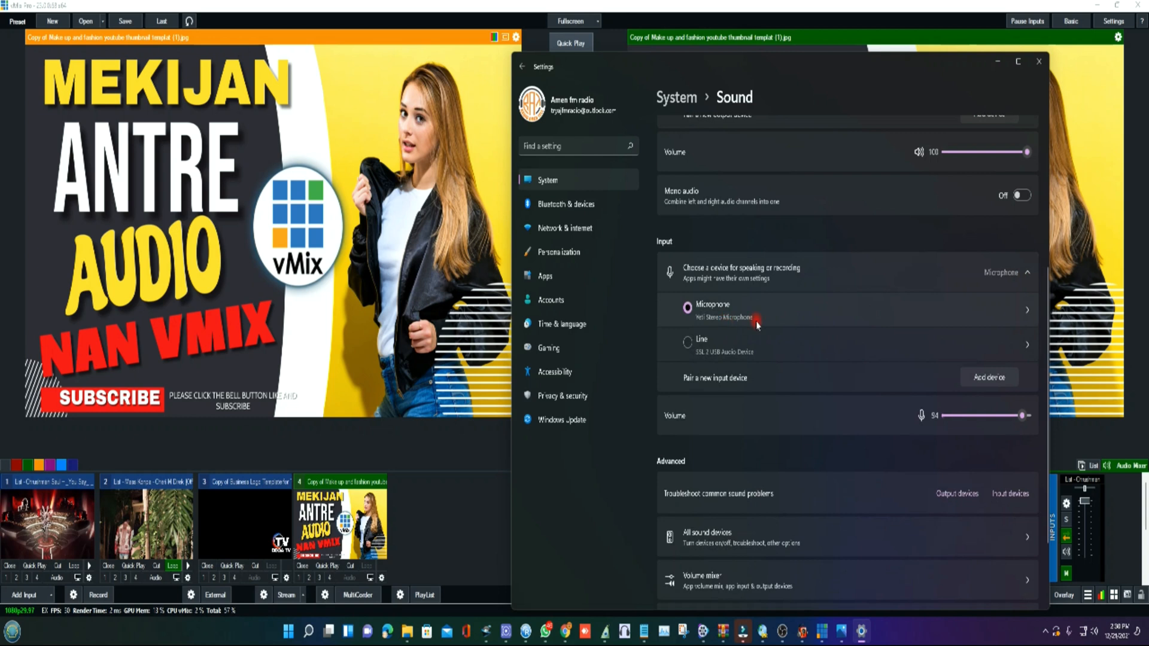
pyautogui.click(1023, 317)
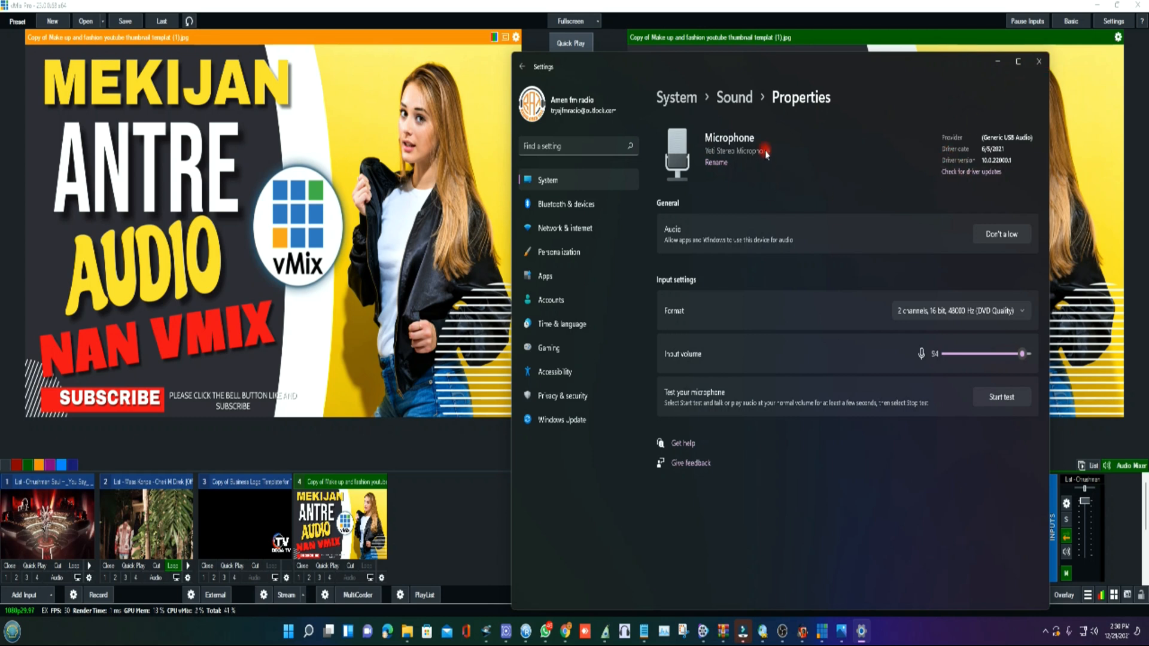
pyautogui.click(1039, 63)
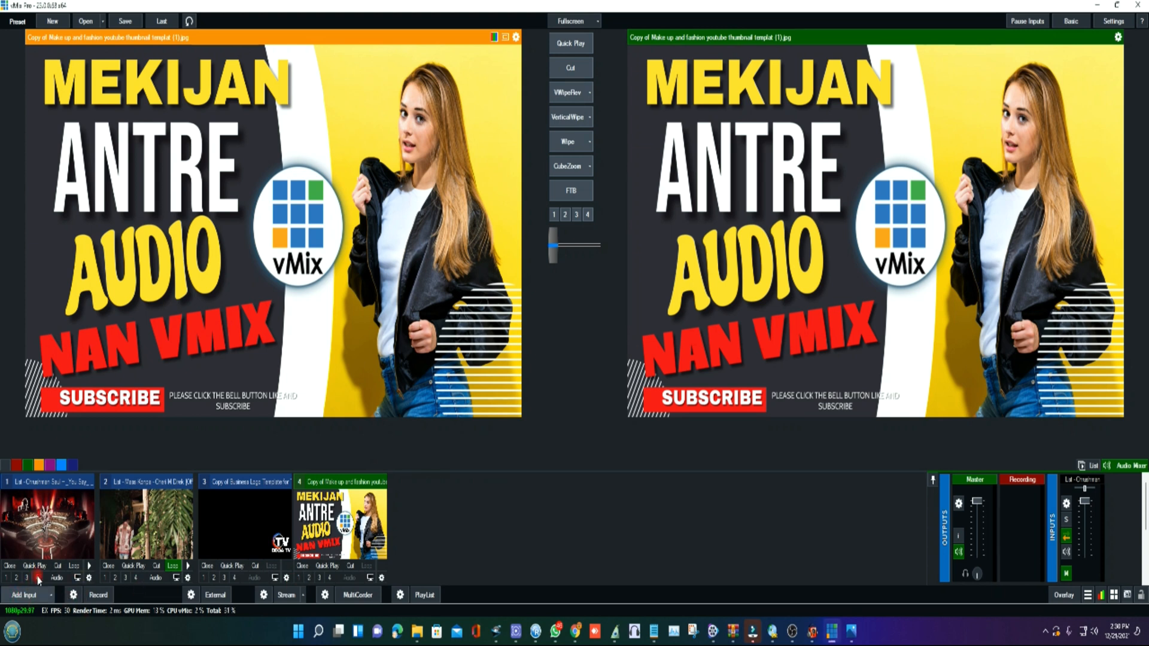
# - Add an Audio Input using Microphone (Yeti Stereo Microphone), and close that input again
pyautogui.click(30, 595)
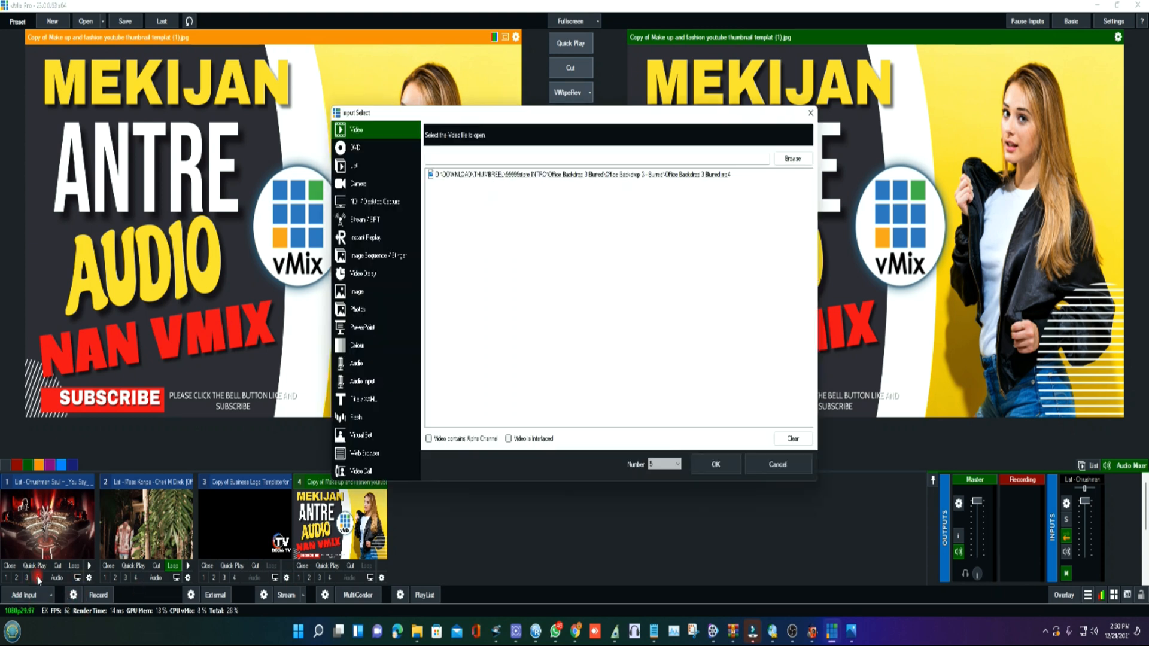
pyautogui.click(366, 383)
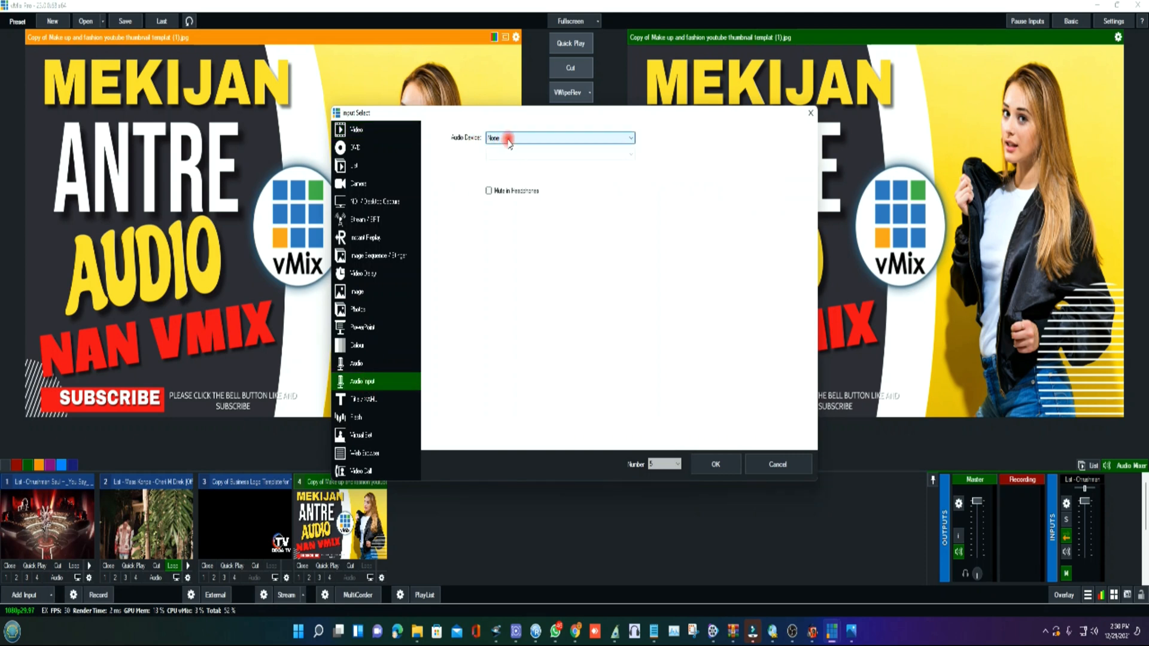
pyautogui.click(530, 139)
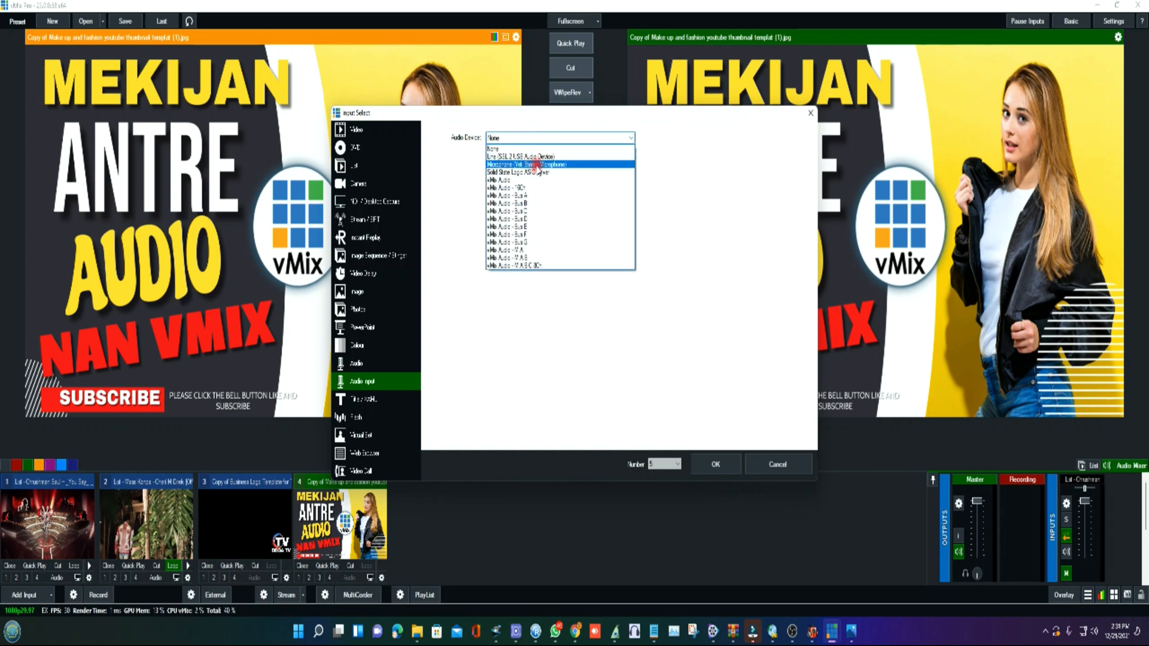
pyautogui.click(537, 165)
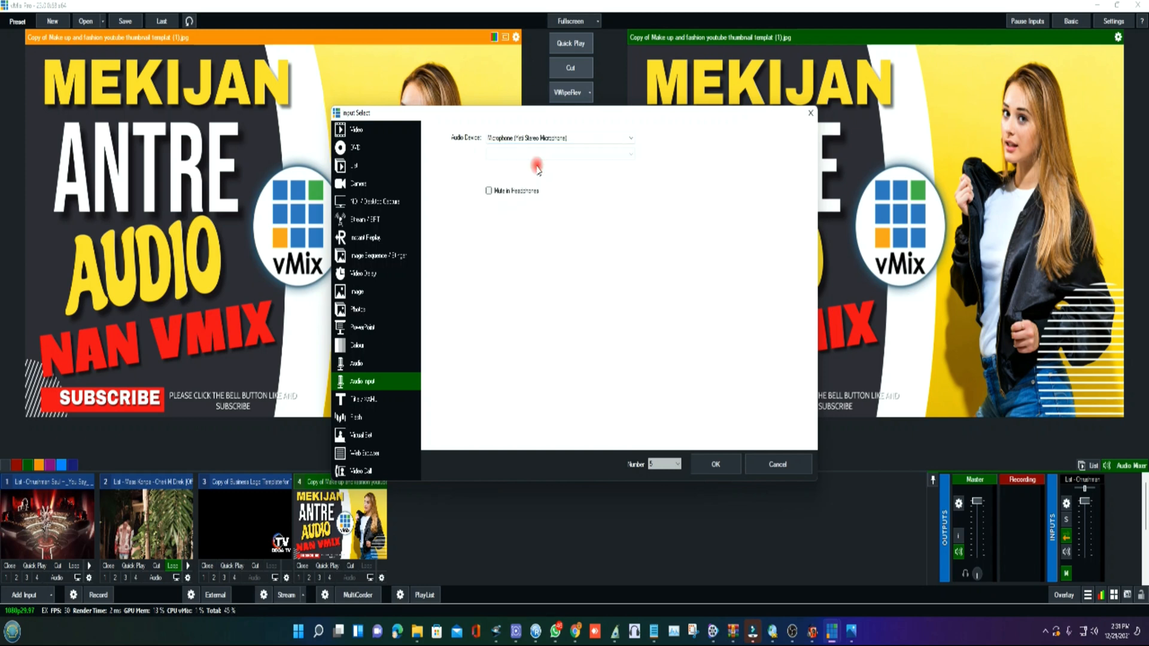
pyautogui.click(717, 465)
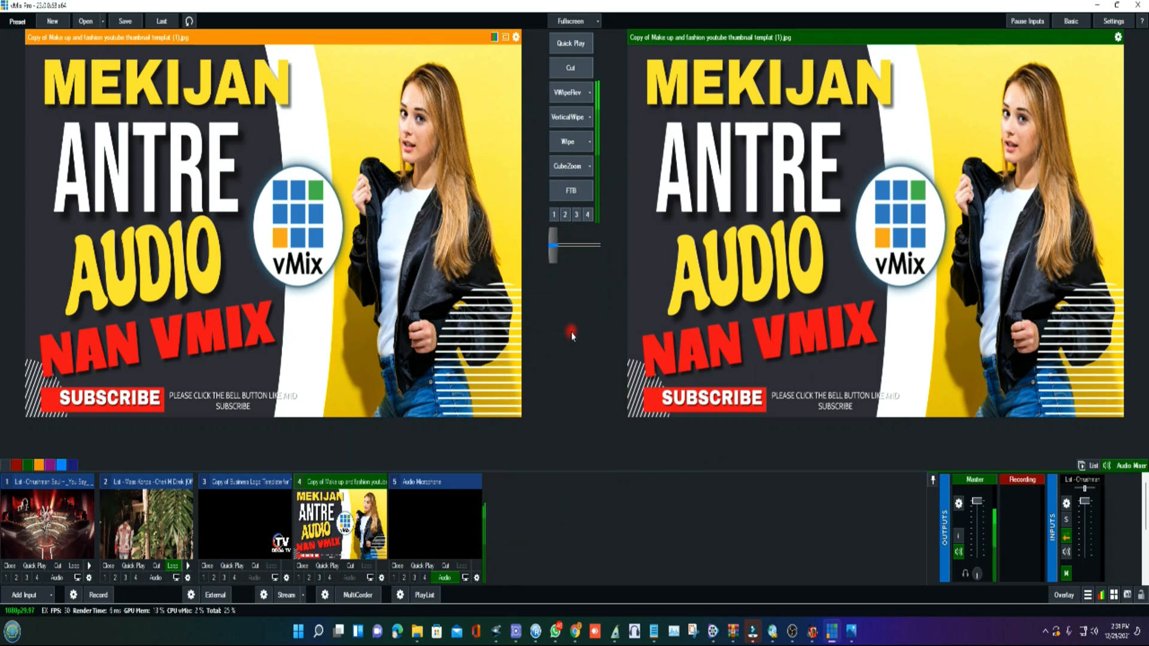
pyautogui.click(399, 566)
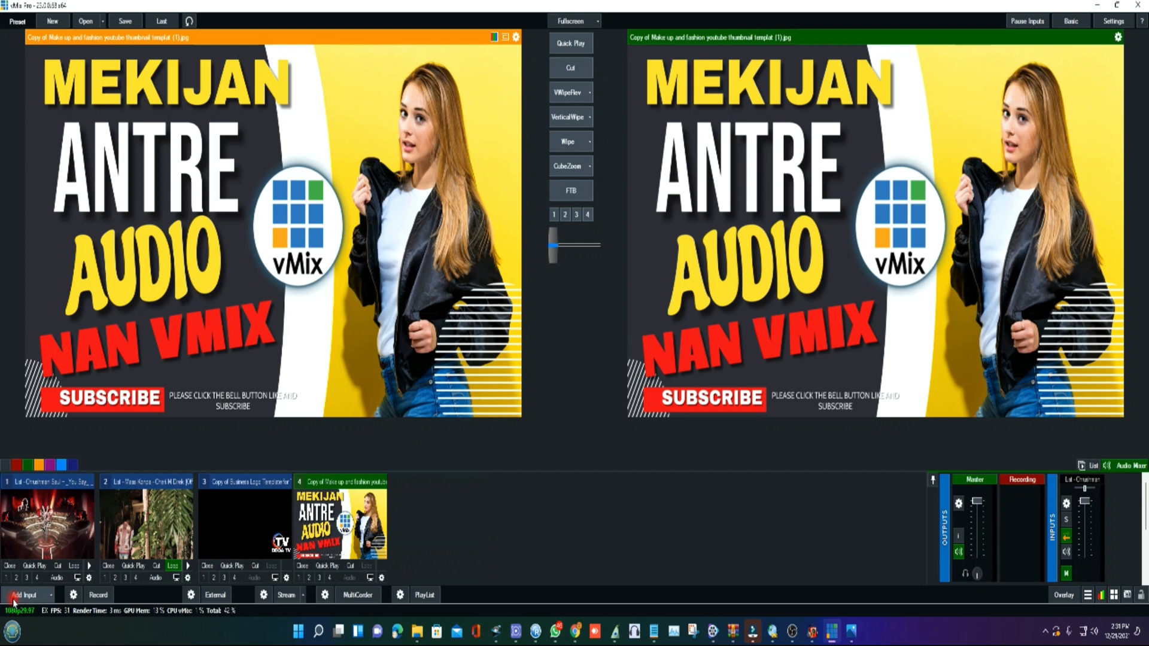
# - Add a Yeti Stereo Microphone audio input with Mute in Headphones enabled, and remove it from the inputs
pyautogui.click(24, 595)
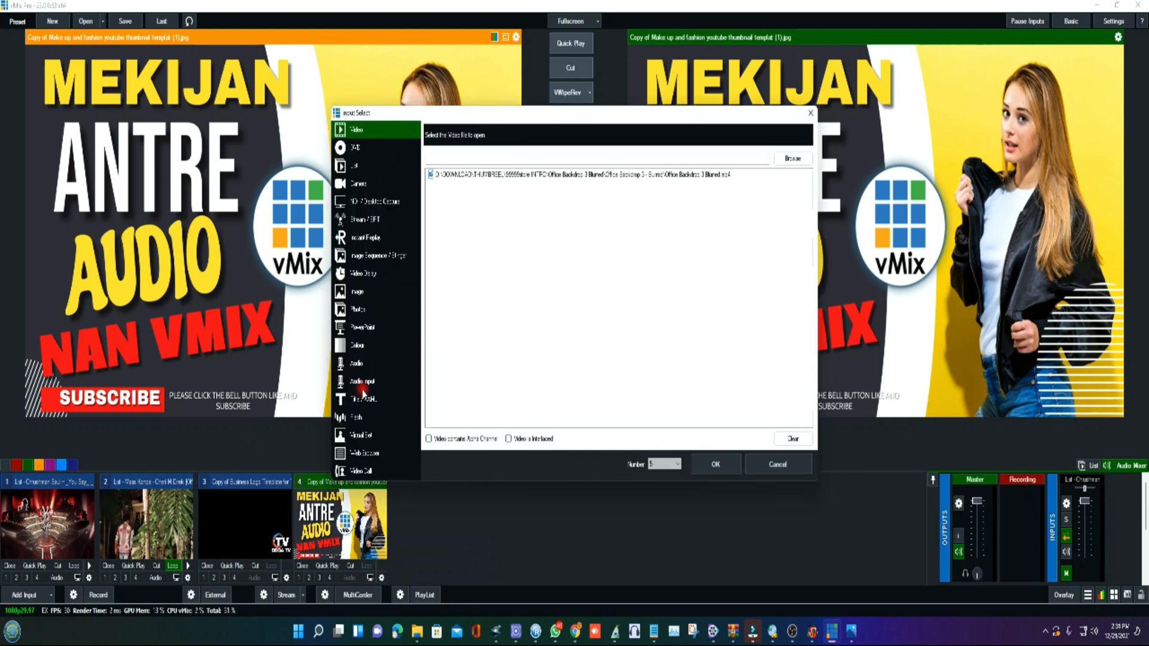
pyautogui.click(358, 364)
pyautogui.click(360, 384)
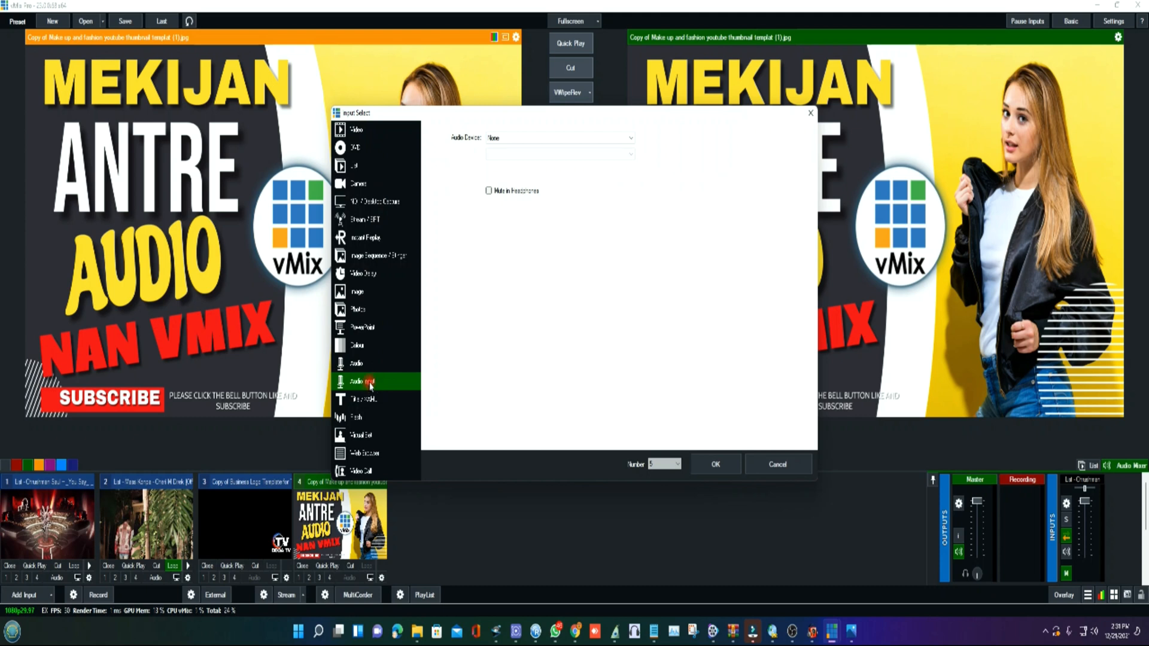
pyautogui.click(590, 138)
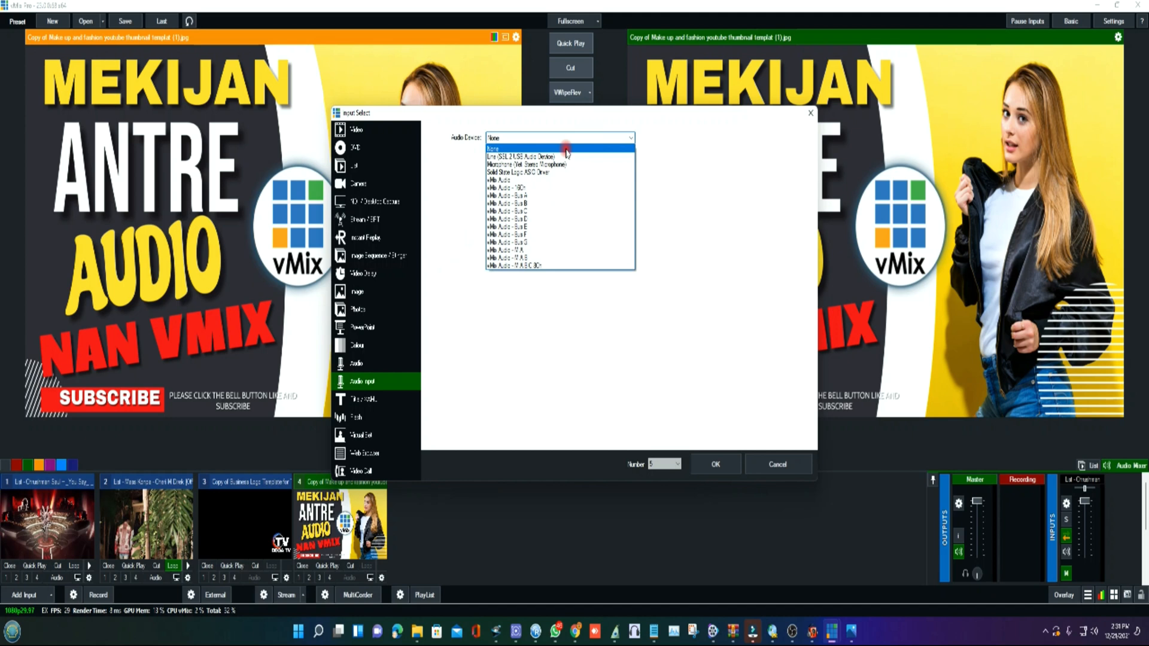
pyautogui.click(547, 163)
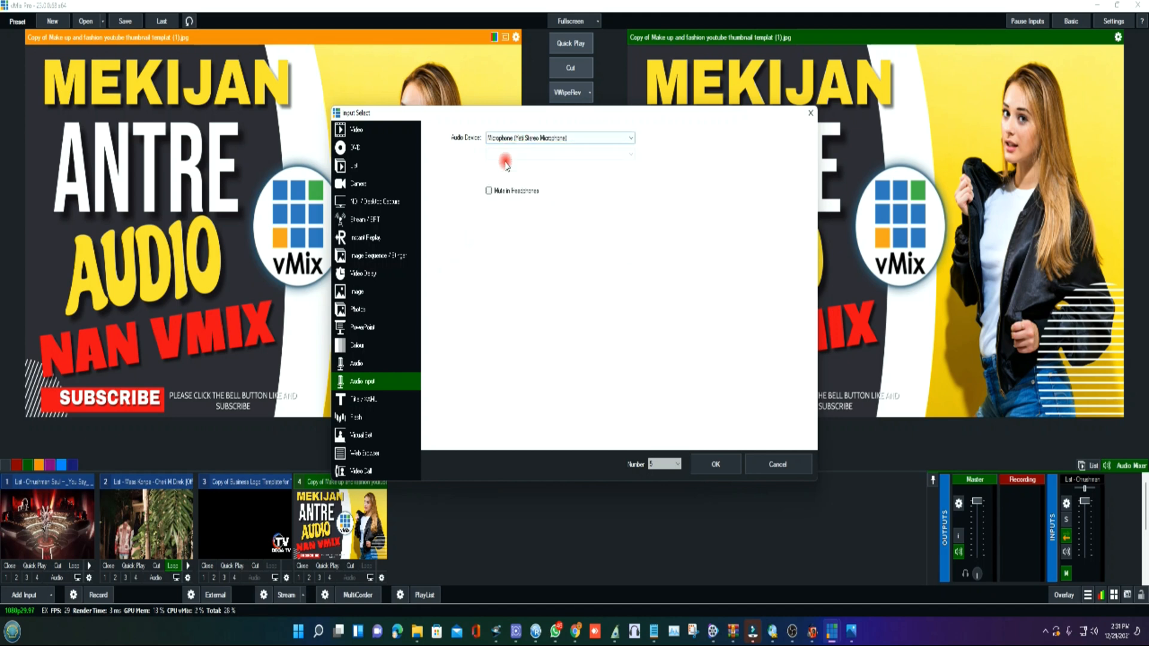
pyautogui.click(488, 191)
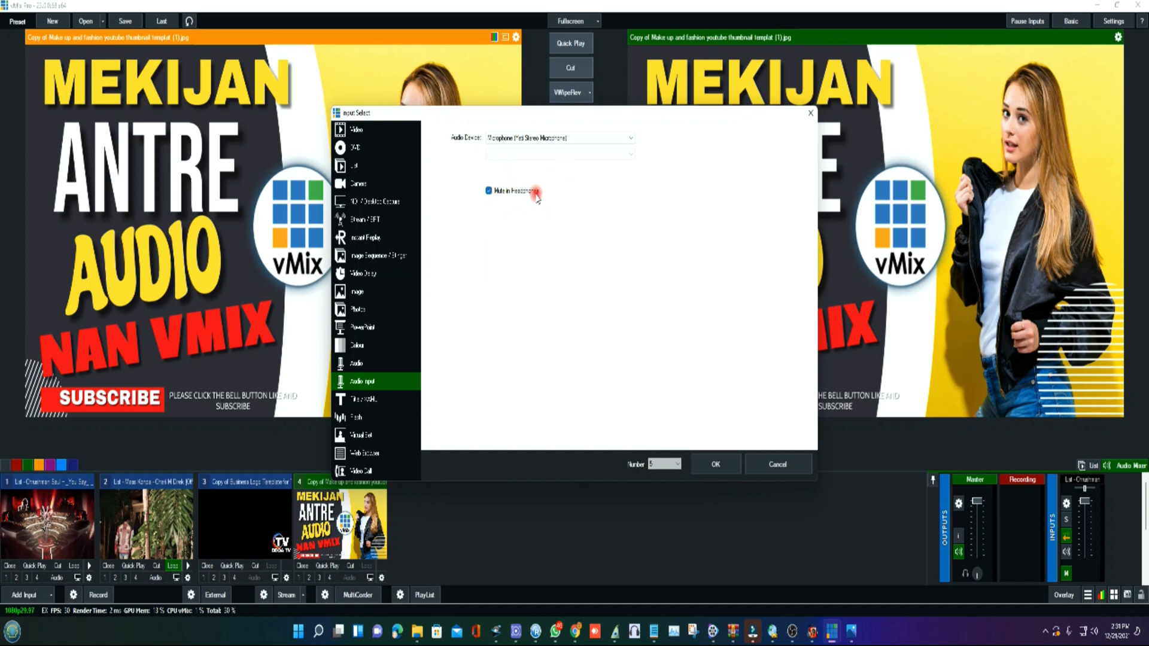
pyautogui.click(713, 464)
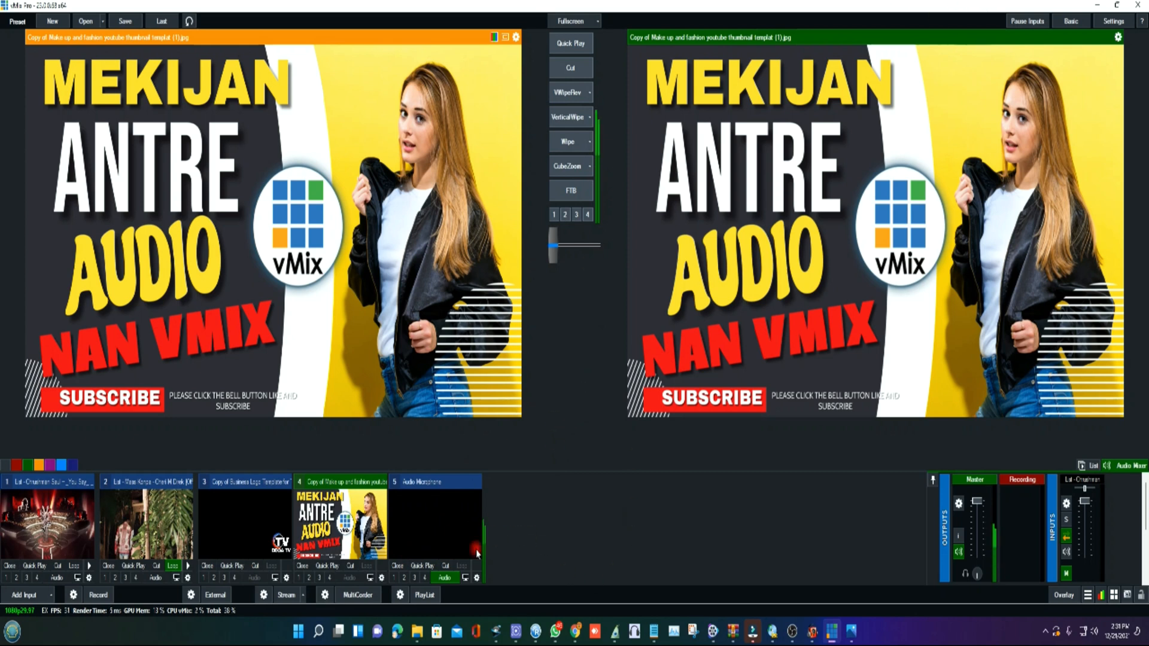
pyautogui.click(397, 567)
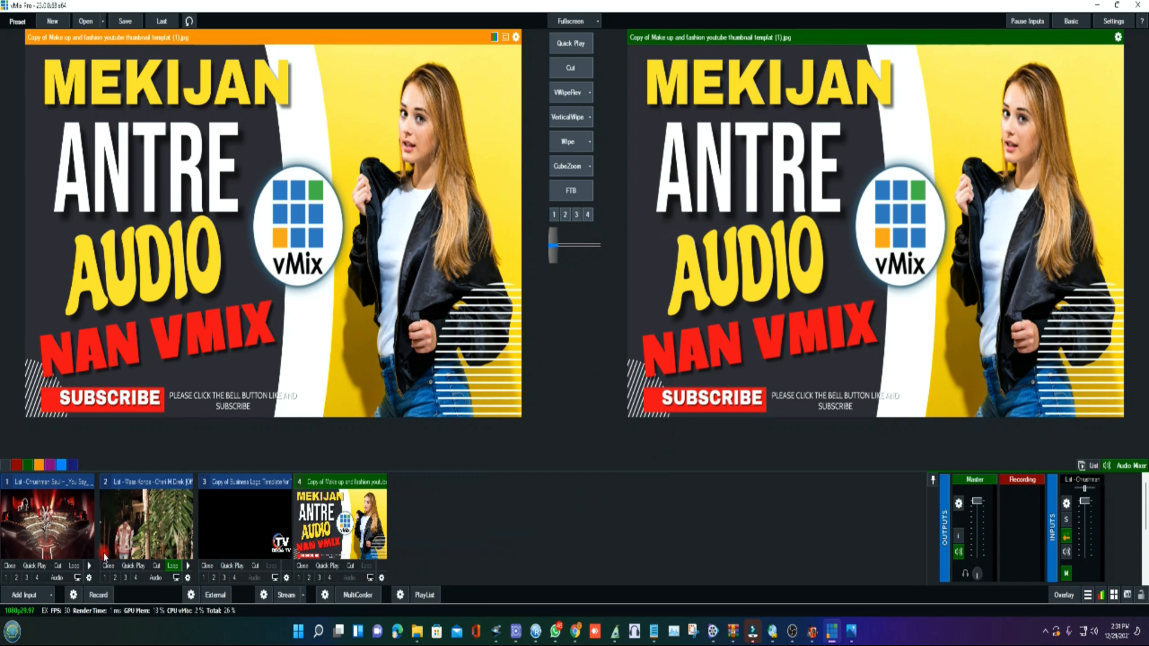
# - Add a new Audio Input with the Yeti Stereo Microphone as its audio device
pyautogui.click(9, 600)
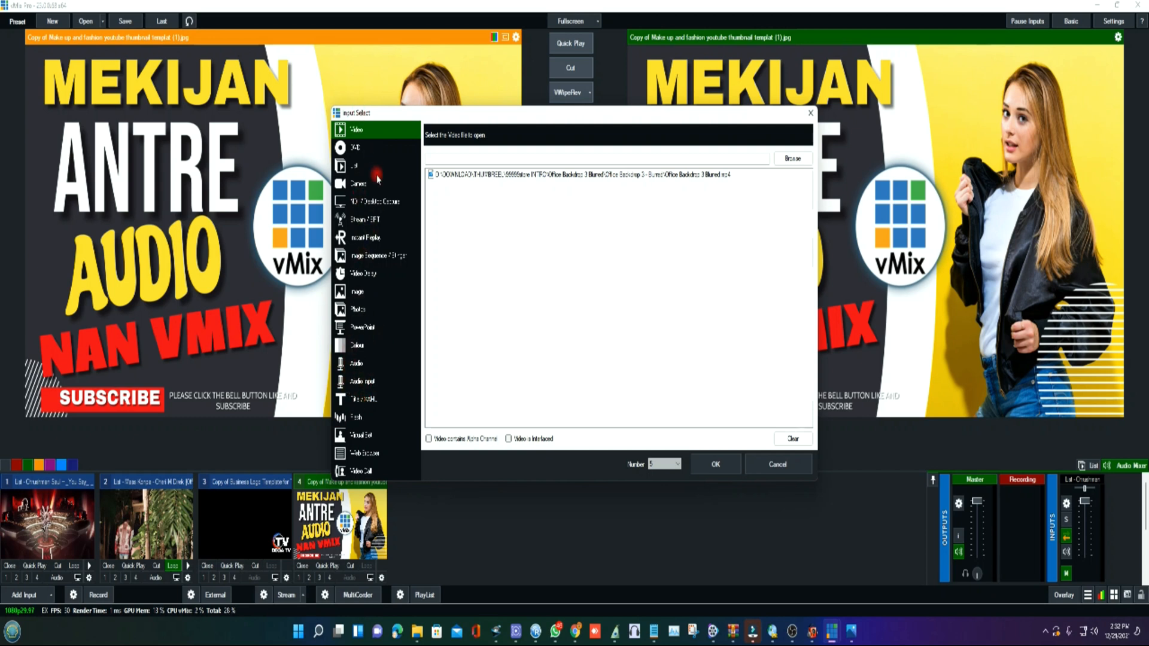
pyautogui.click(360, 383)
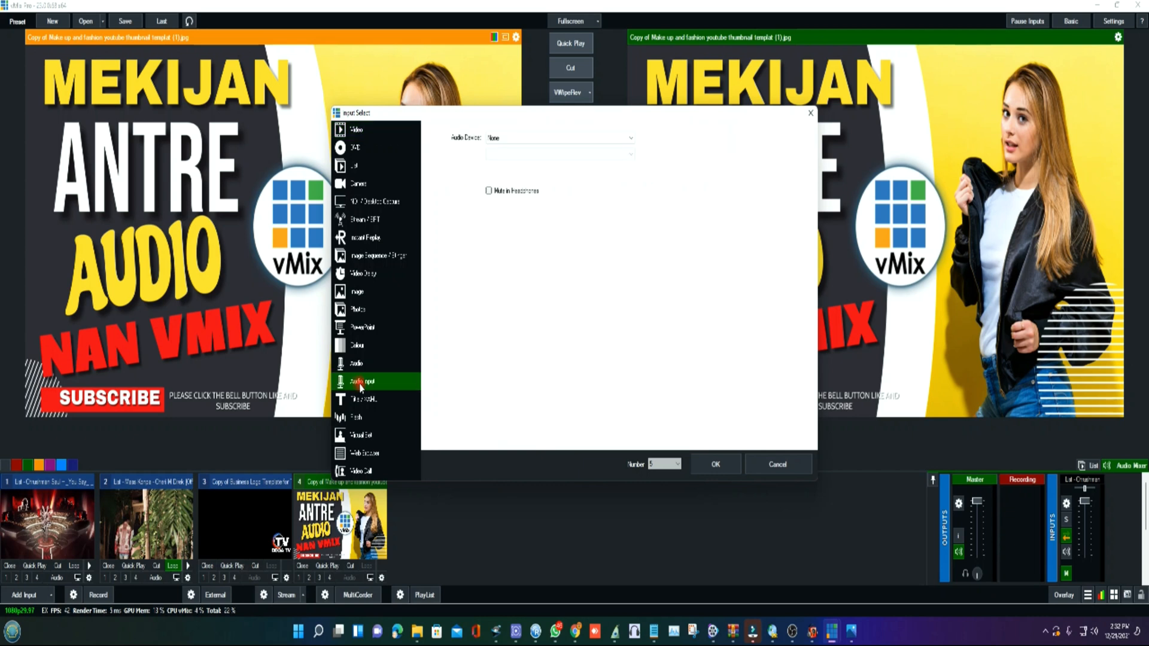
pyautogui.click(571, 139)
pyautogui.click(711, 464)
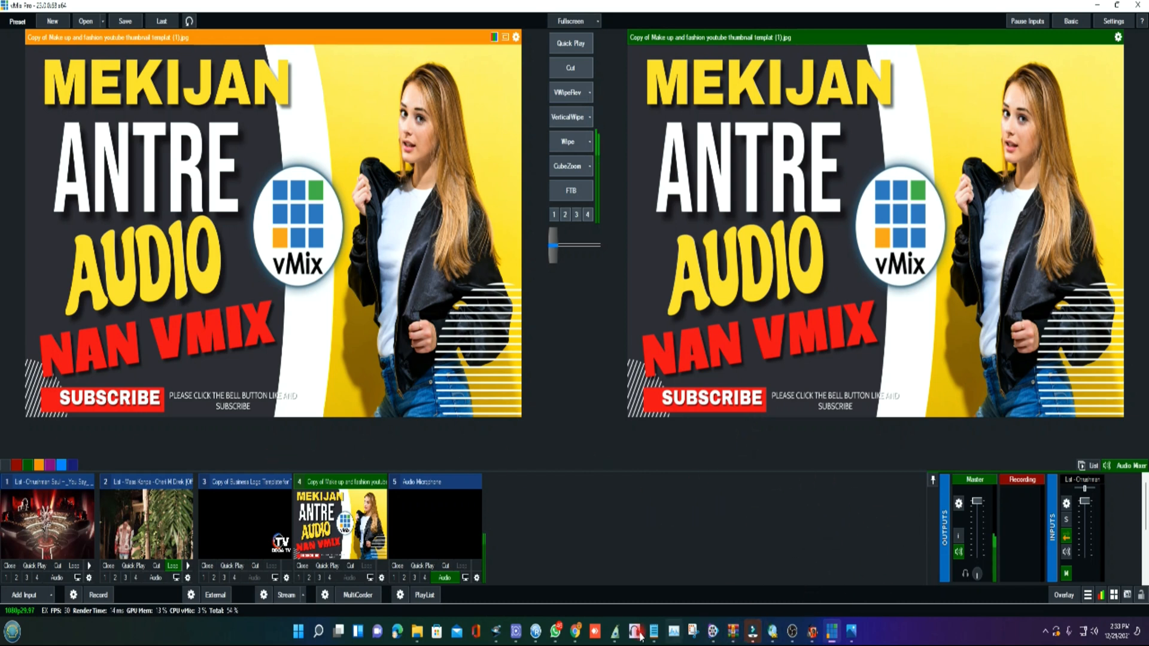
# - Switch to Chrome to view the 1 MILLIONAIRE MEDIA YouTube channel, and return to vMix
pyautogui.moveTo(575, 631)
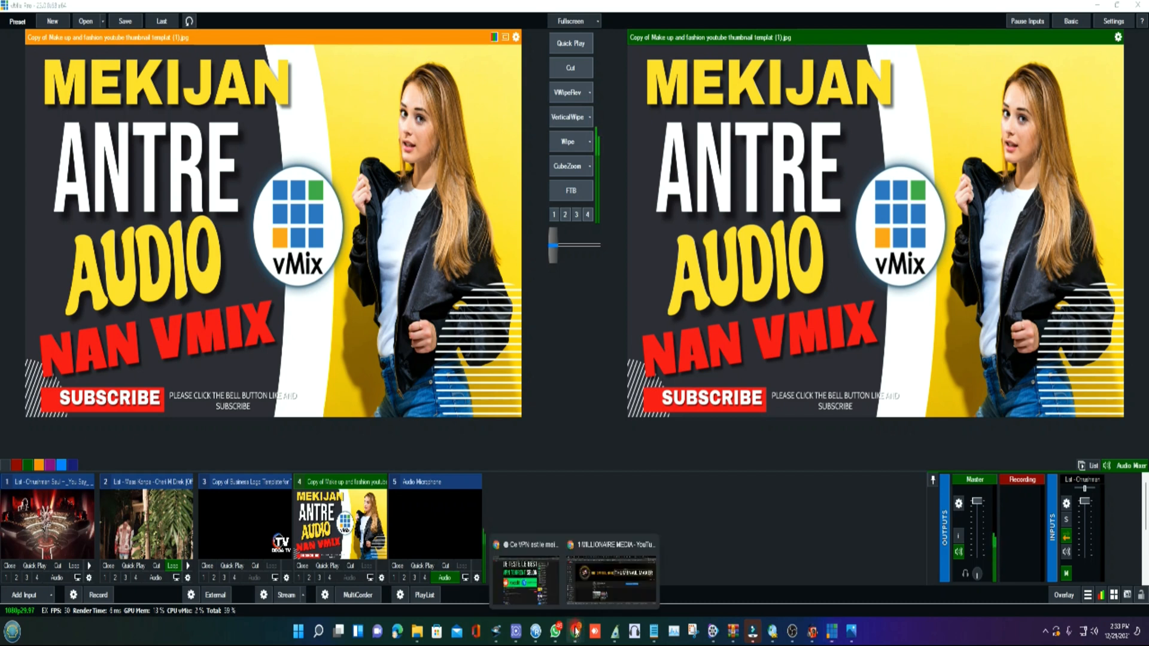
pyautogui.click(600, 584)
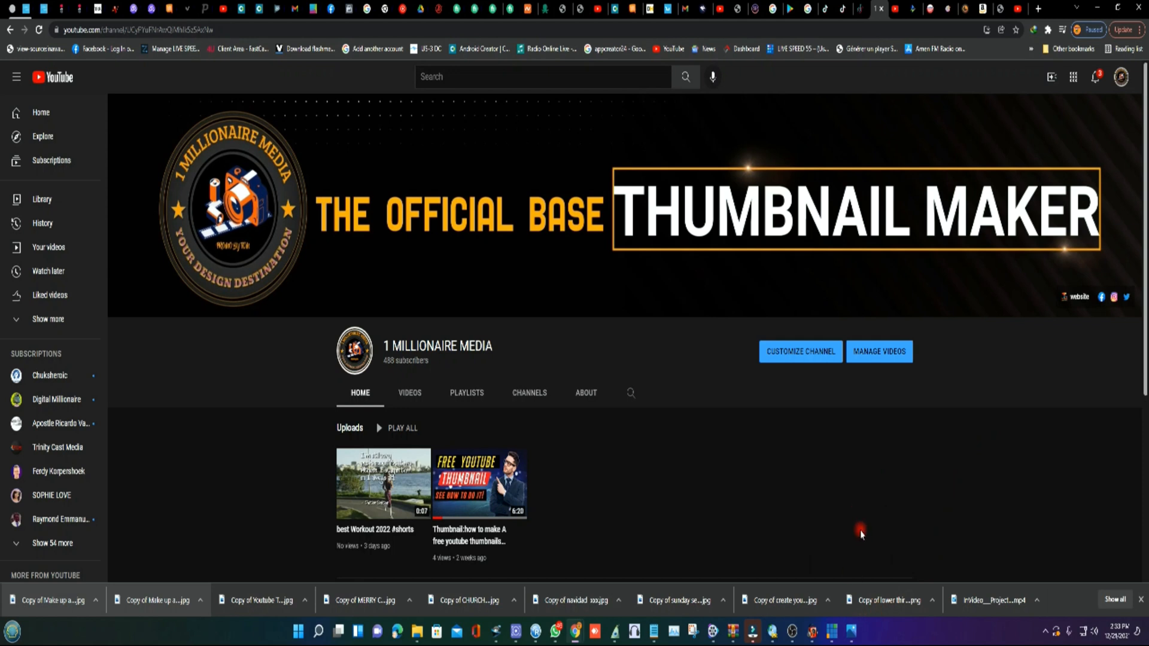
pyautogui.click(836, 632)
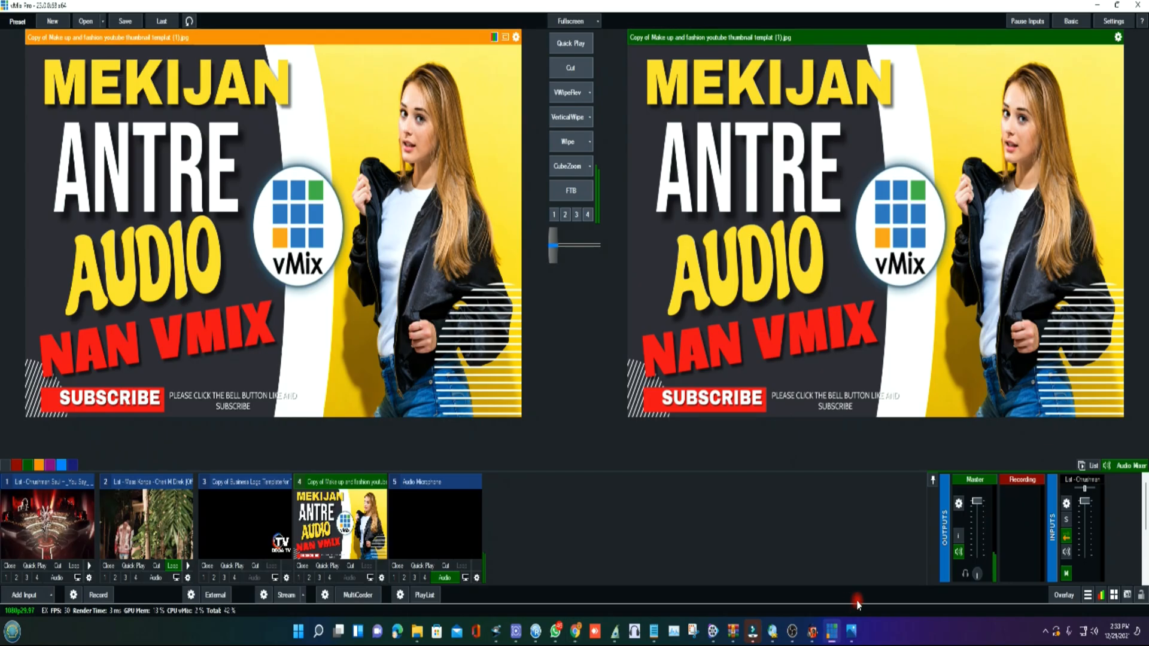